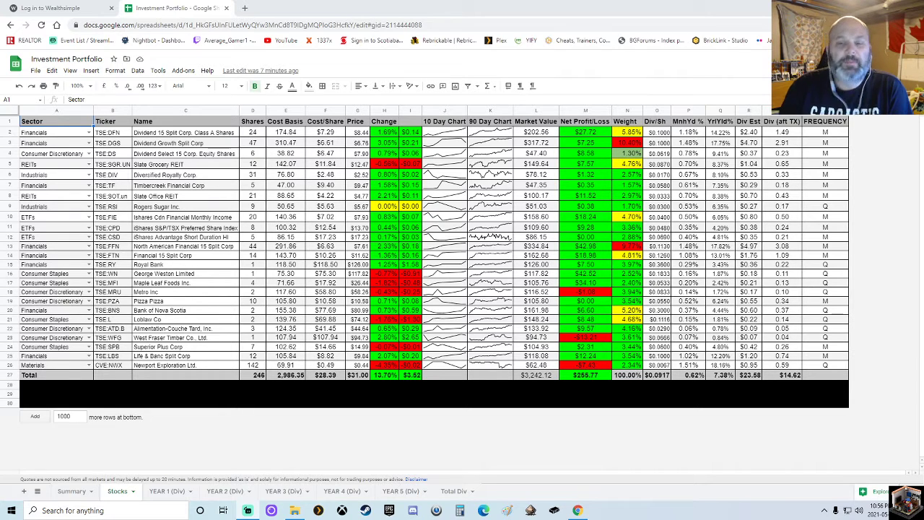
# Step: Look at the Alimentation-Couche Tard and West Fraser Timber holdings in the Stocks sheet
pyautogui.click(185, 328)
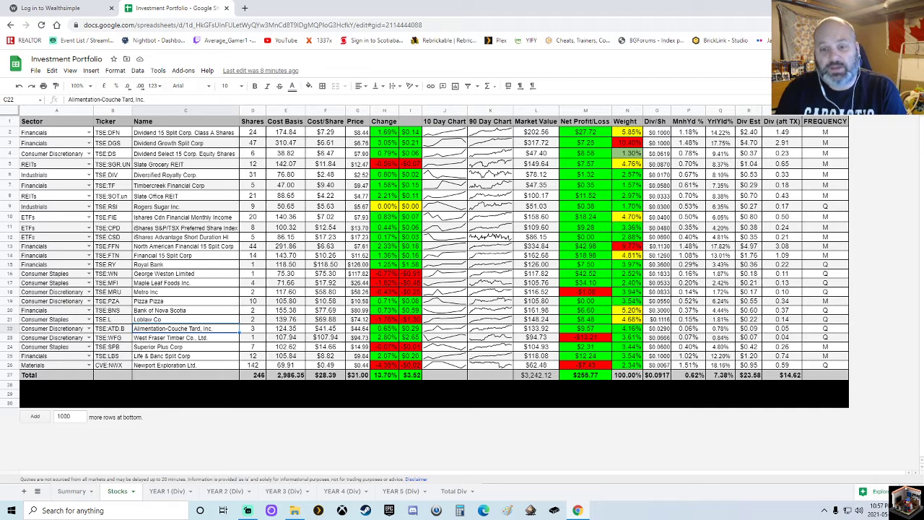
pyautogui.click(186, 337)
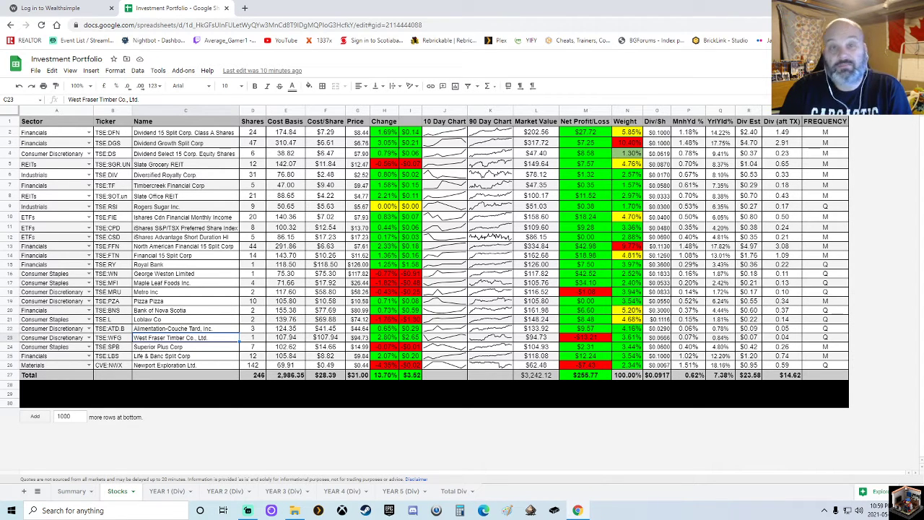
# Step: Open the YEAR 1 (Div) sheet, check today's date, and examine the return rates of Slate Office REIT and Loblaw Co
pyautogui.click(167, 490)
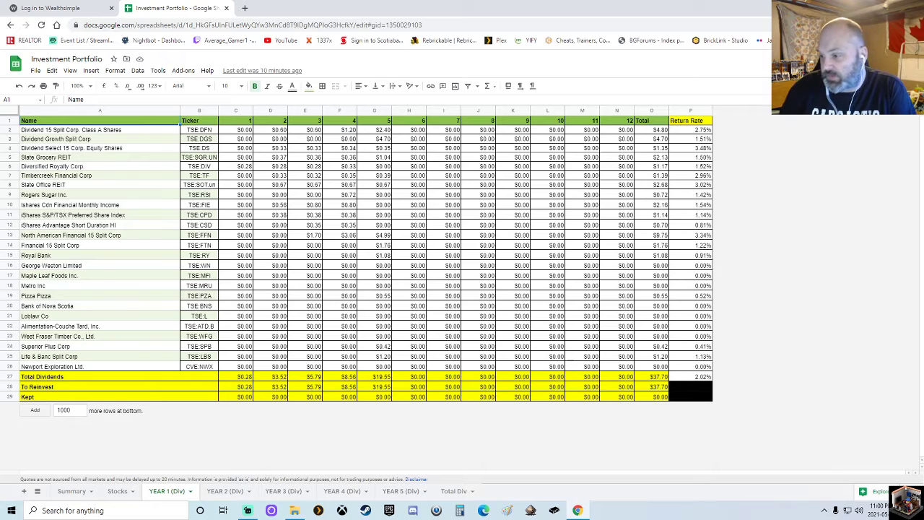
pyautogui.click(879, 509)
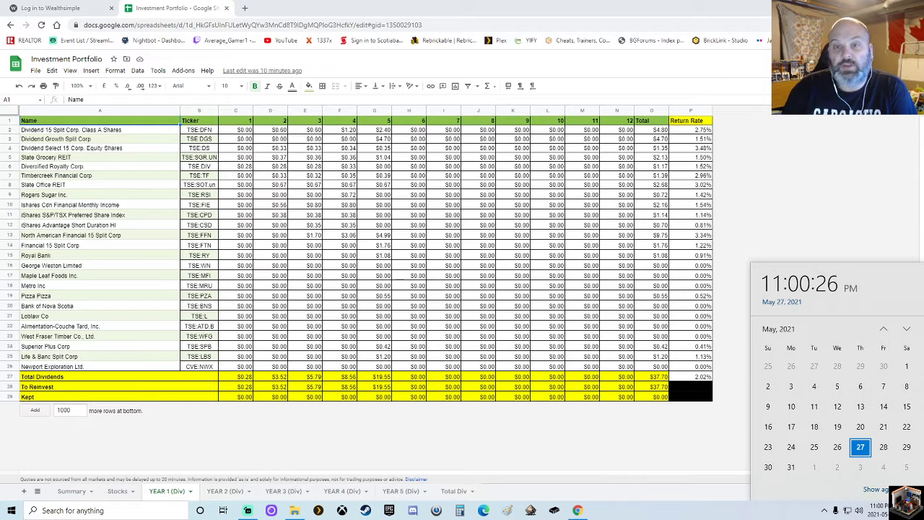
pyautogui.click(691, 185)
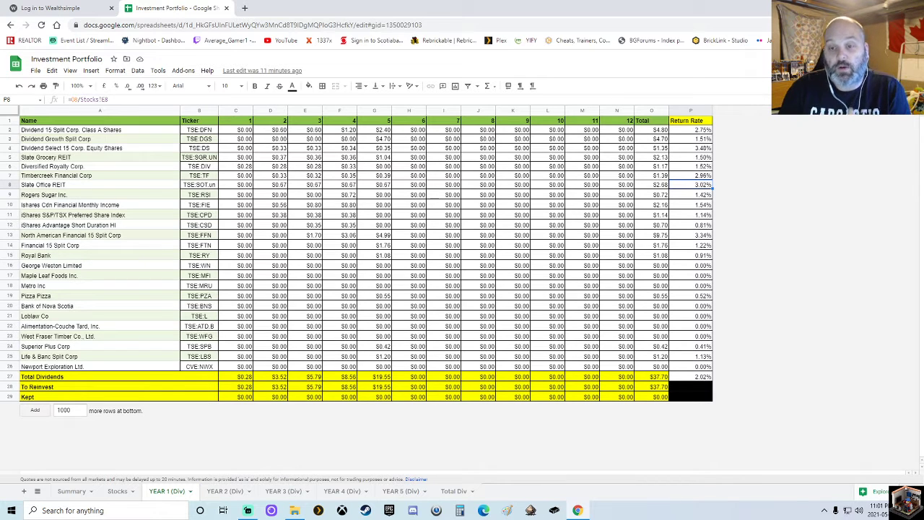
pyautogui.click(244, 8)
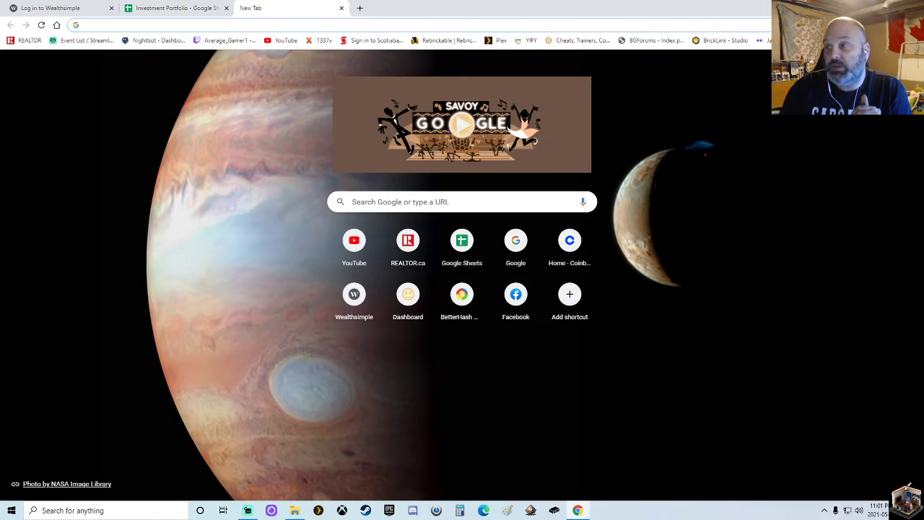
pyautogui.hotkey('ctrl', 'w')
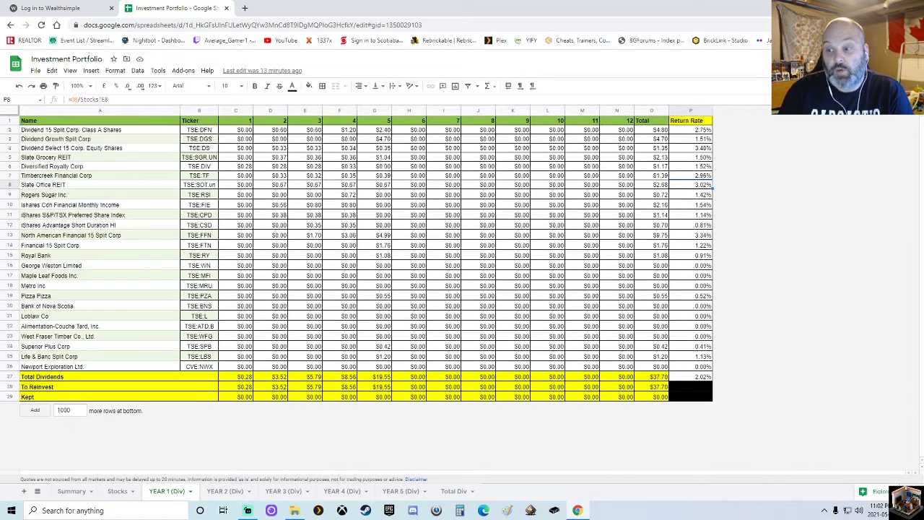
pyautogui.click(690, 315)
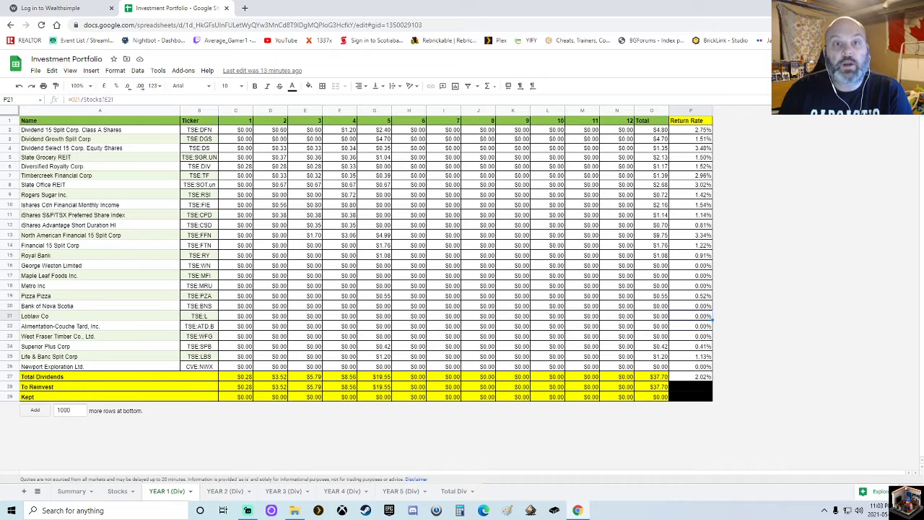
# Step: Close the Wealthsimple login page and dock the logged-in Wealthsimple Trade account page into the spreadsheet's browser window
pyautogui.click(90, 8)
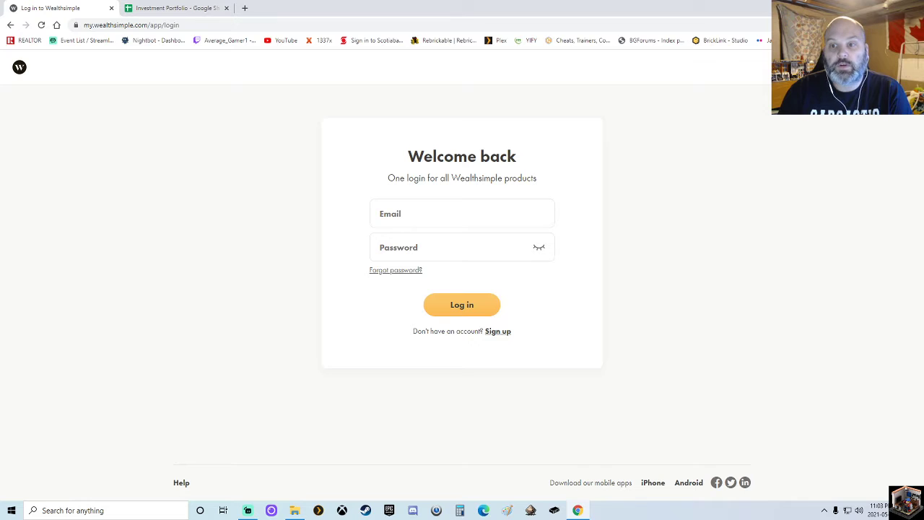
pyautogui.hotkey('ctrl', 'w')
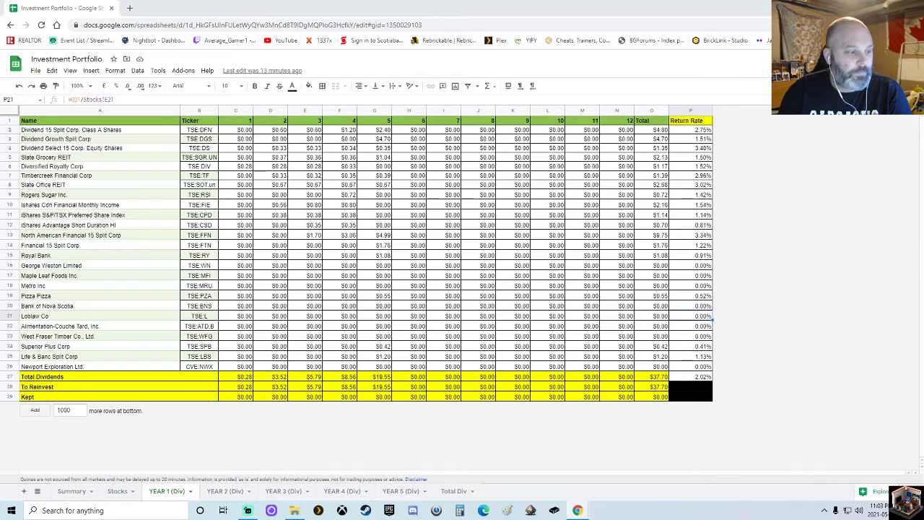
pyautogui.hotkey('alt', 'Tab')
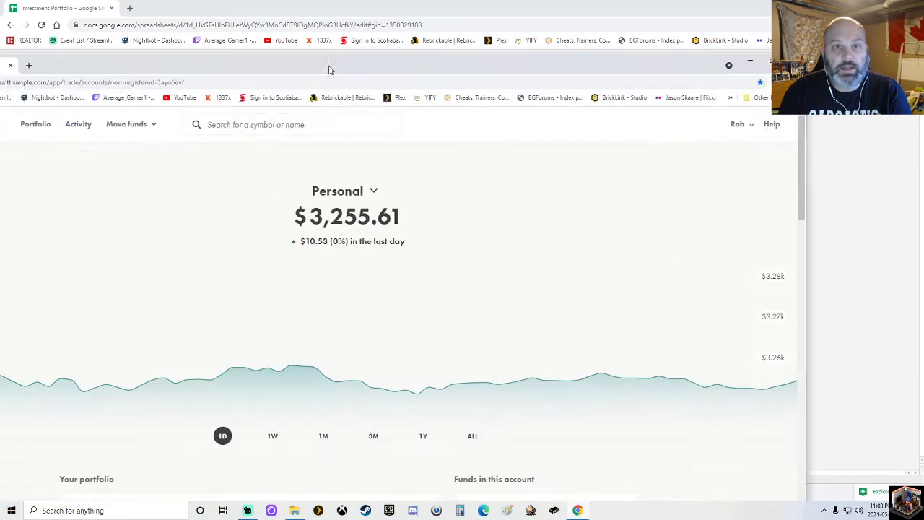
pyautogui.moveTo(66, 59); pyautogui.dragTo(163, 8)
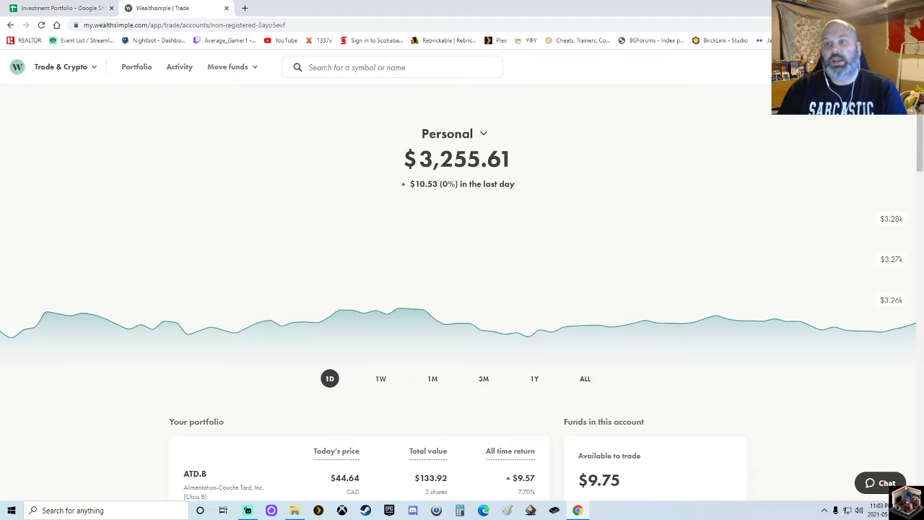
# Step: Compare the Personal account's total value in Wealthsimple with the total market value in the Stocks sheet
pyautogui.doubleClick(464, 159)
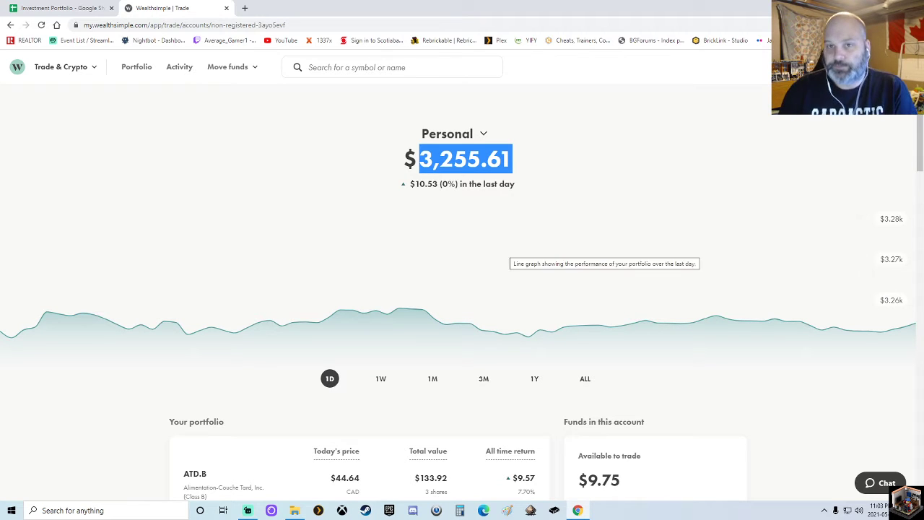
pyautogui.hotkey('ctrl', 'Tab')
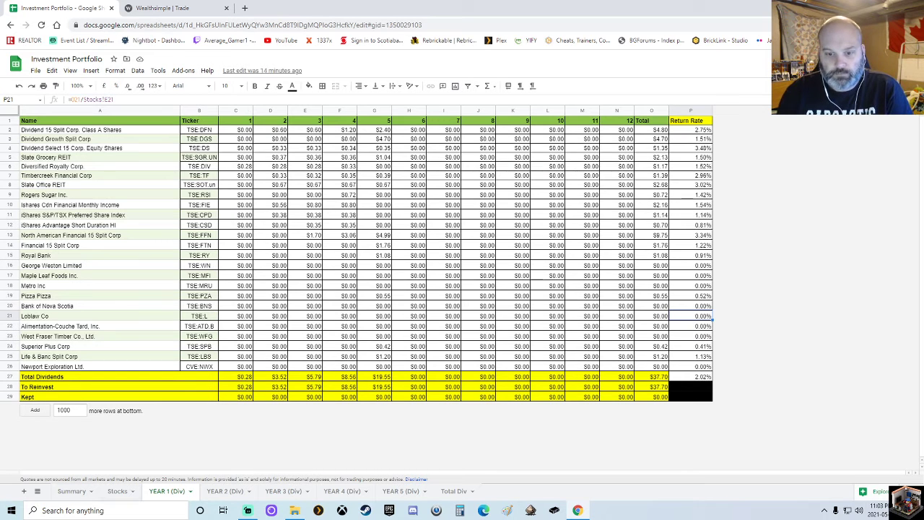
pyautogui.click(116, 491)
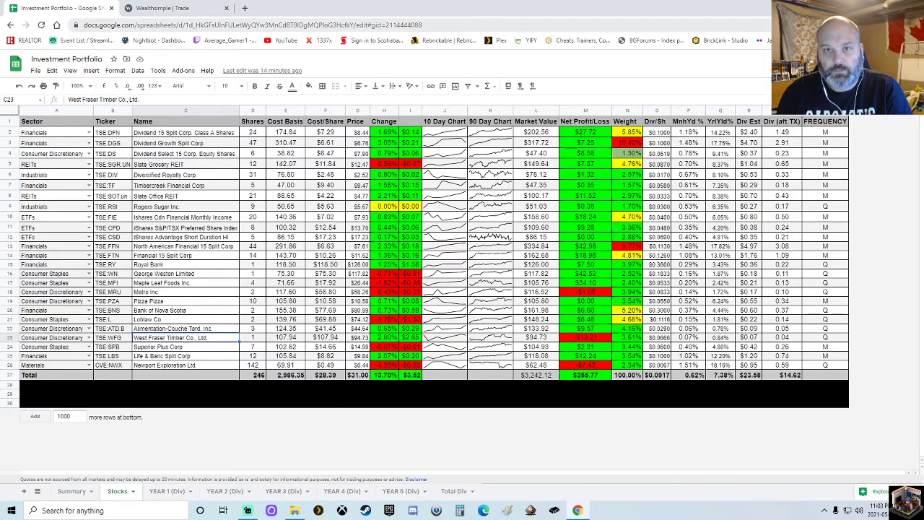
pyautogui.hotkey('ctrl', 'Tab')
pyautogui.hotkey('ctrl', 'Tab')
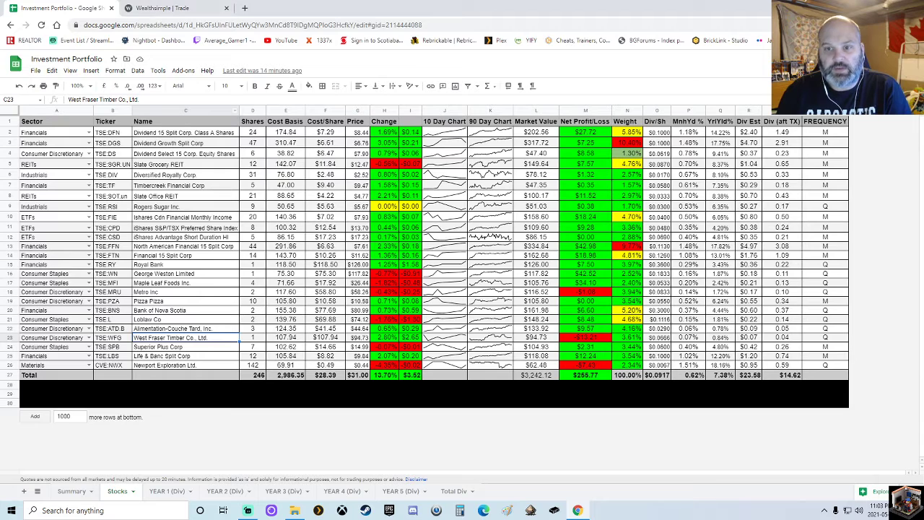
pyautogui.click(162, 8)
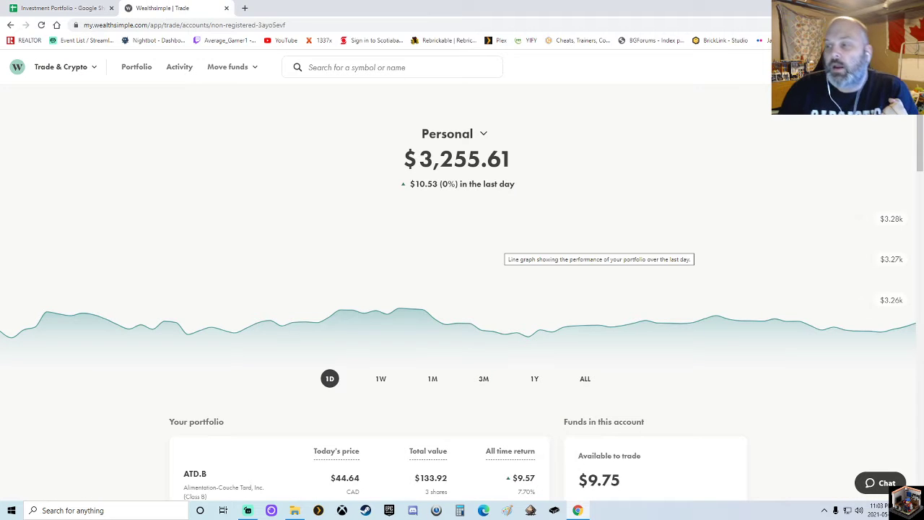
pyautogui.moveTo(420, 158); pyautogui.dragTo(512, 159)
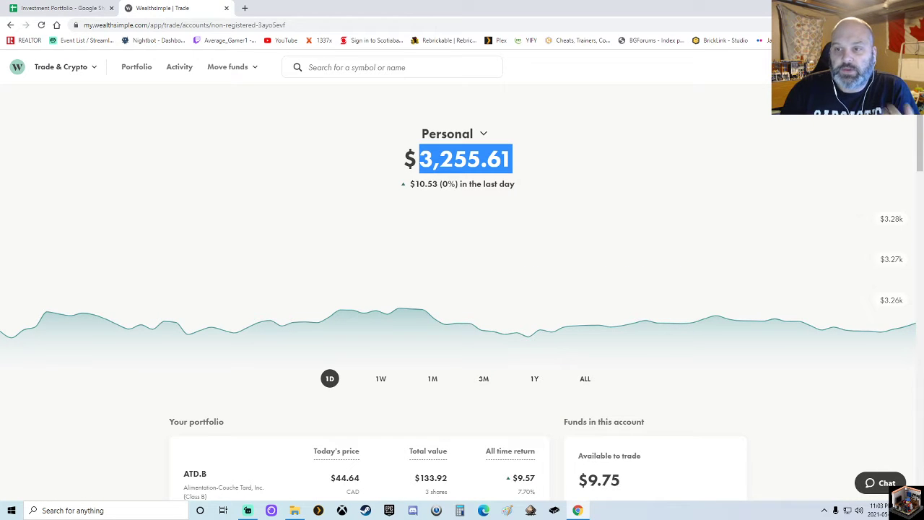
# Step: Review the Personal account's performance over the last day, week, month, three months and all time
pyautogui.moveTo(409, 184); pyautogui.dragTo(515, 183)
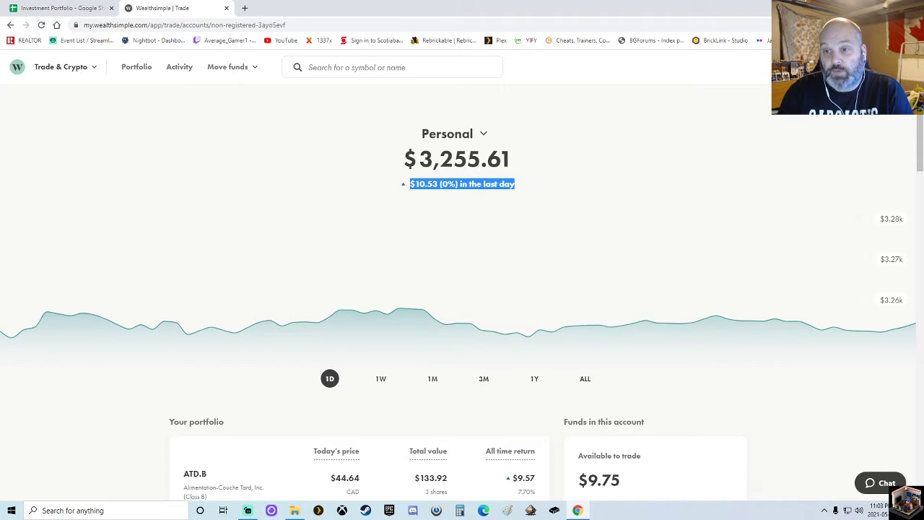
pyautogui.scroll(-3, 462, 289)
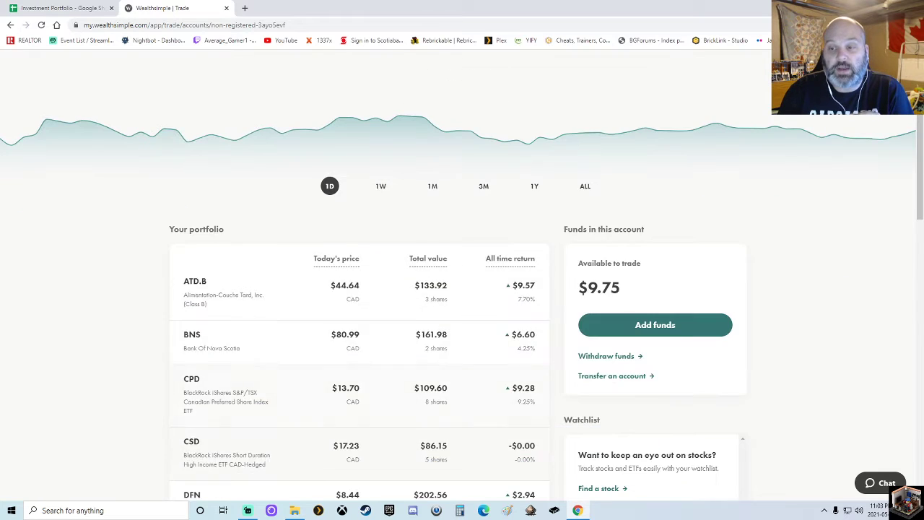
pyautogui.scroll(3, 462, 288)
pyautogui.click(380, 379)
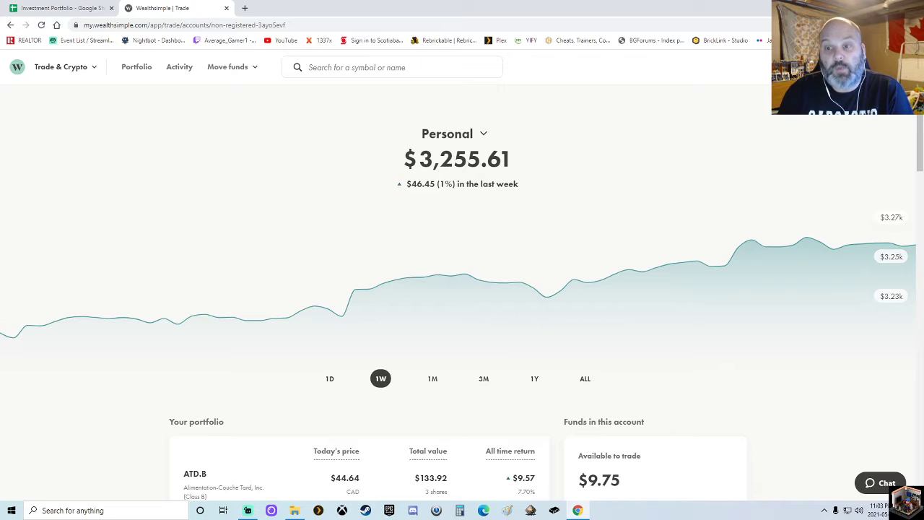
pyautogui.click(432, 378)
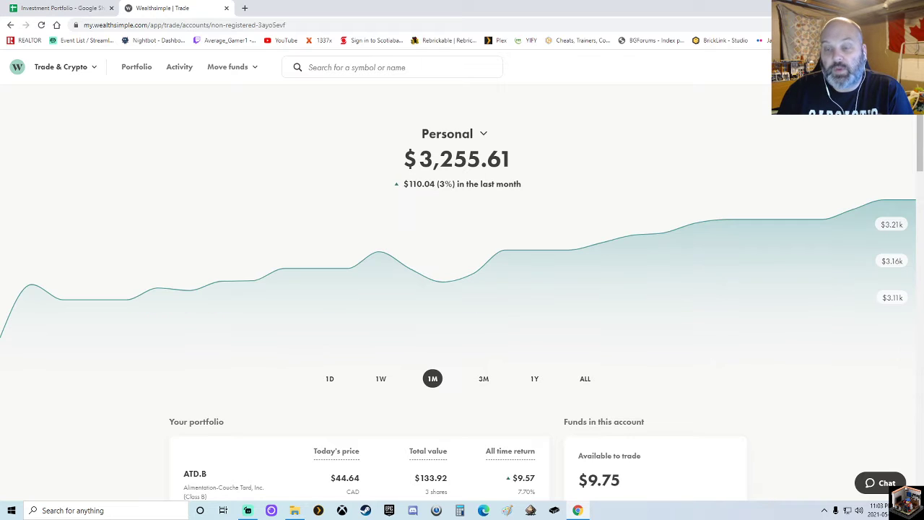
pyautogui.click(483, 378)
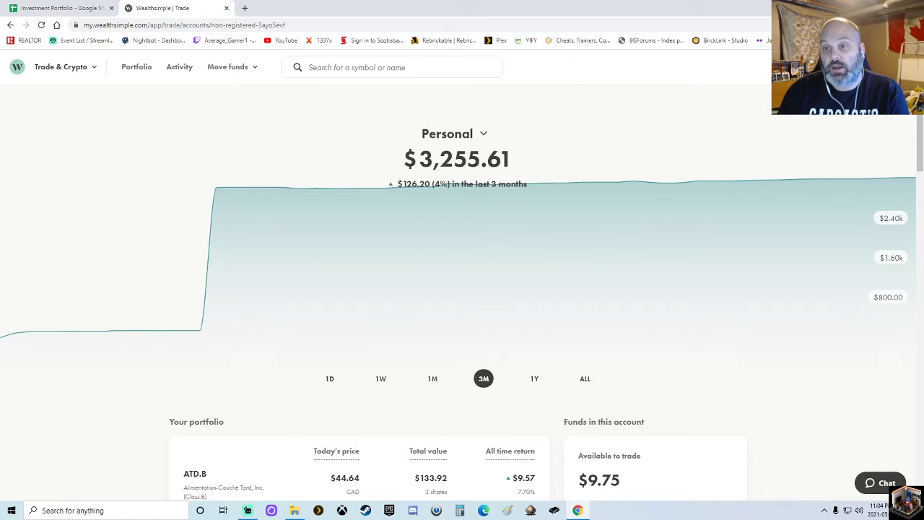
pyautogui.click(584, 378)
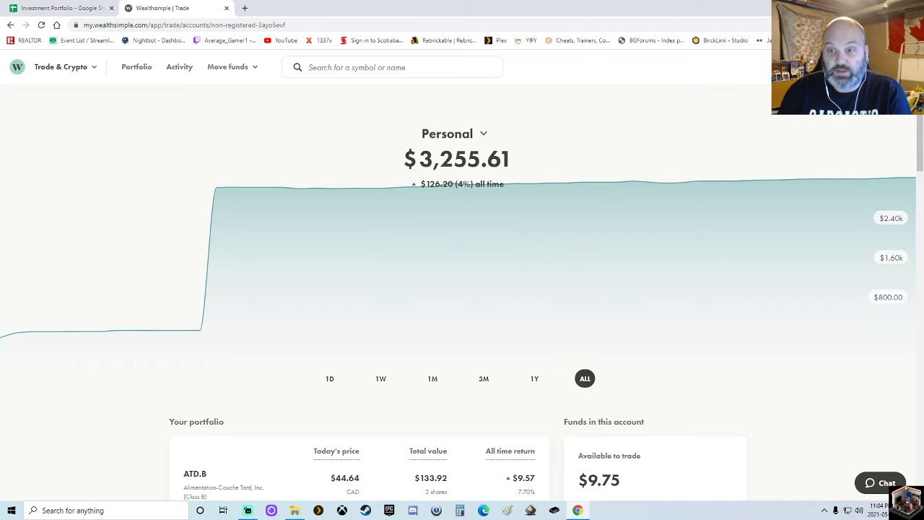
# Step: Examine the account's available-to-trade funds and the first holdings in the Wealthsimple portfolio list
pyautogui.scroll(-5, 462, 274)
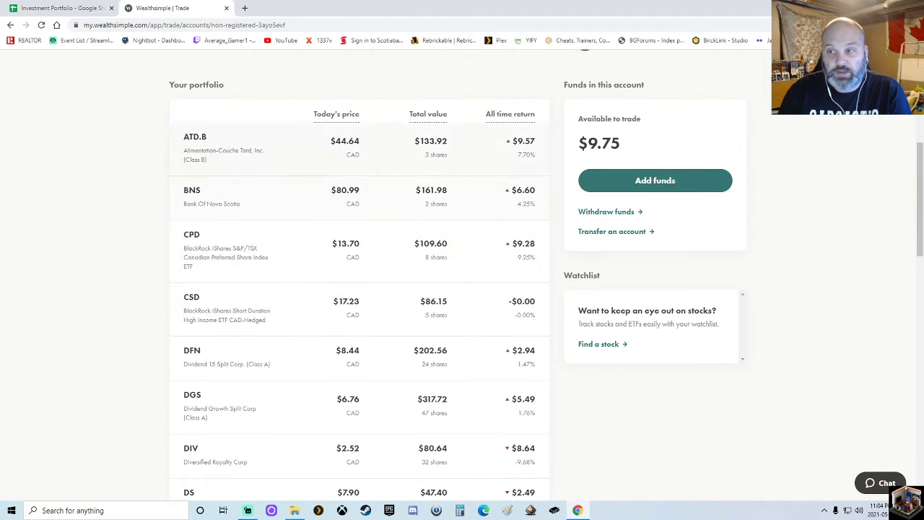
pyautogui.doubleClick(604, 143)
pyautogui.click(604, 143)
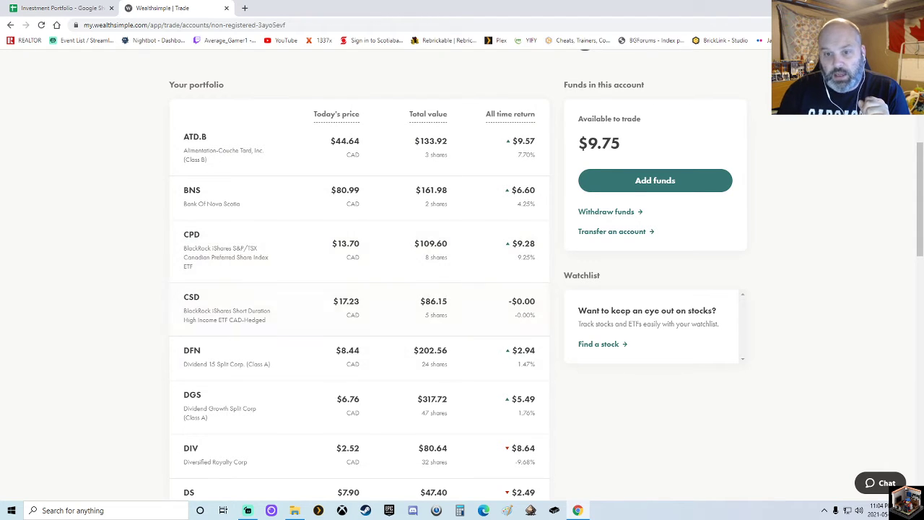
pyautogui.scroll(-2, 361, 289)
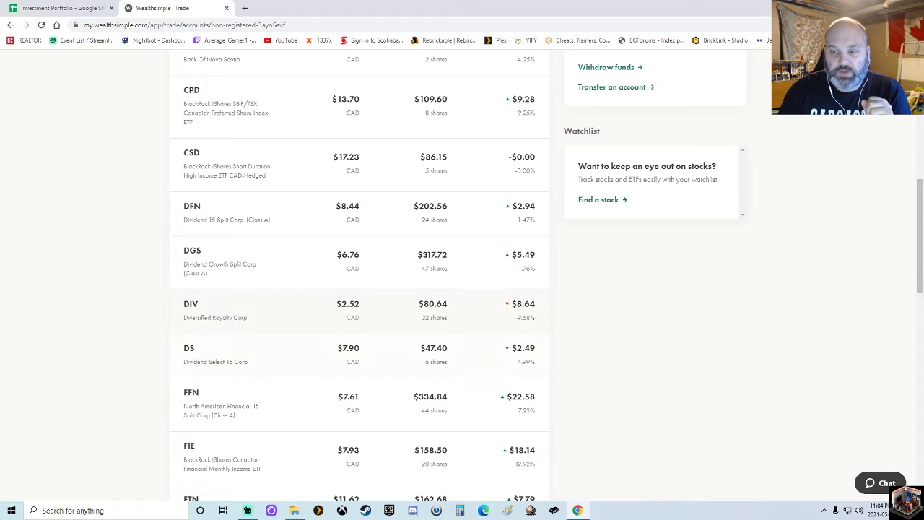
pyautogui.scroll(3, 360, 288)
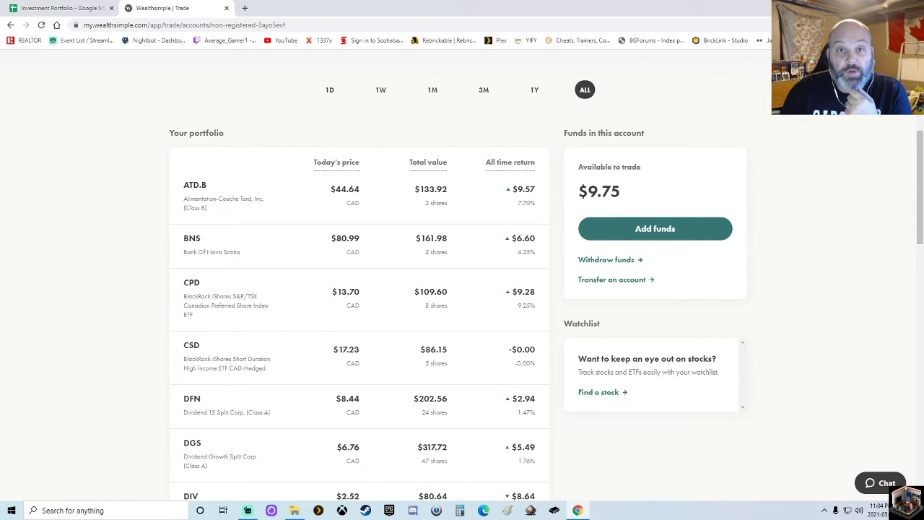
# Step: Check the Stocks sheet briefly, then read the Wealthsimple holdings and their all time returns down to WN
pyautogui.hotkey('ctrl', 'shift', 'Tab')
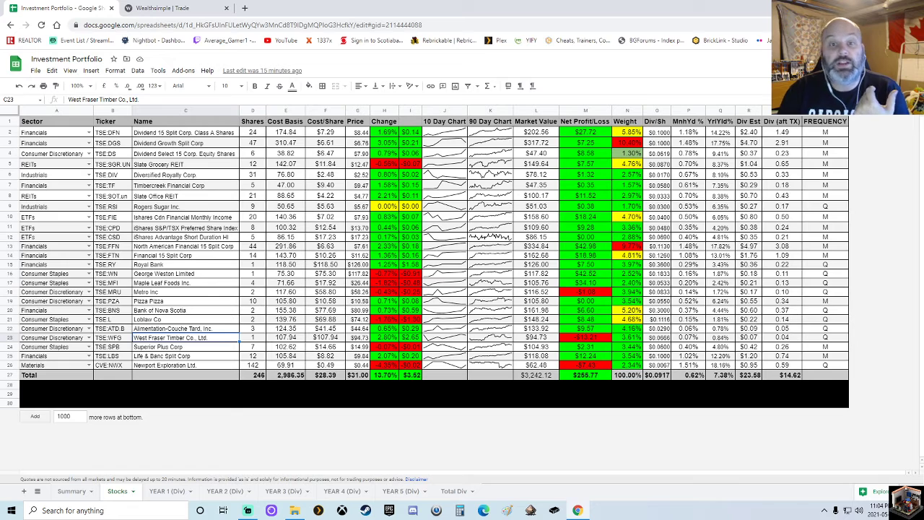
pyautogui.hotkey('ctrl', 'Tab')
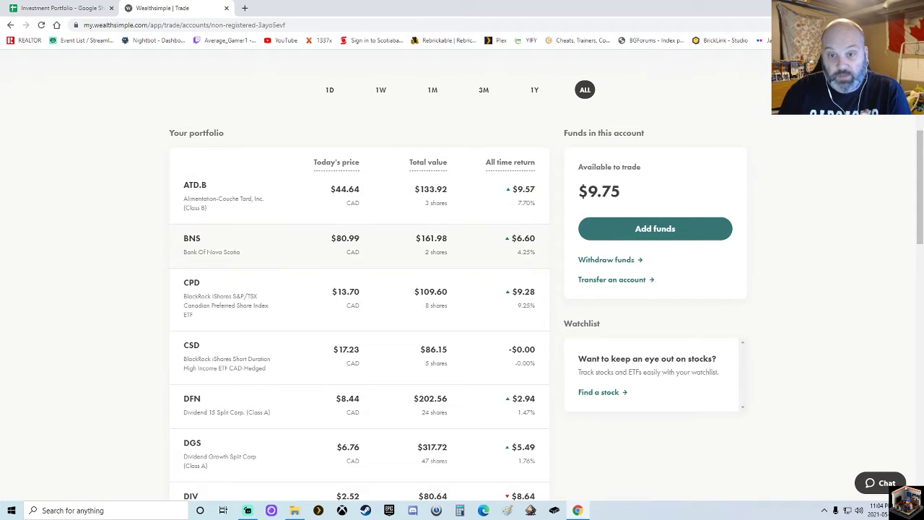
pyautogui.scroll(-3, 462, 288)
pyautogui.scroll(-6, 462, 288)
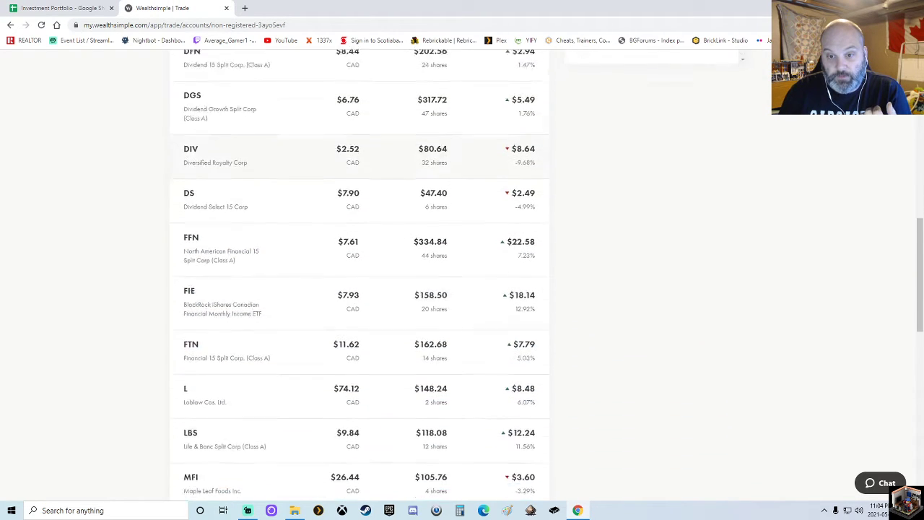
pyautogui.scroll(-4, 462, 288)
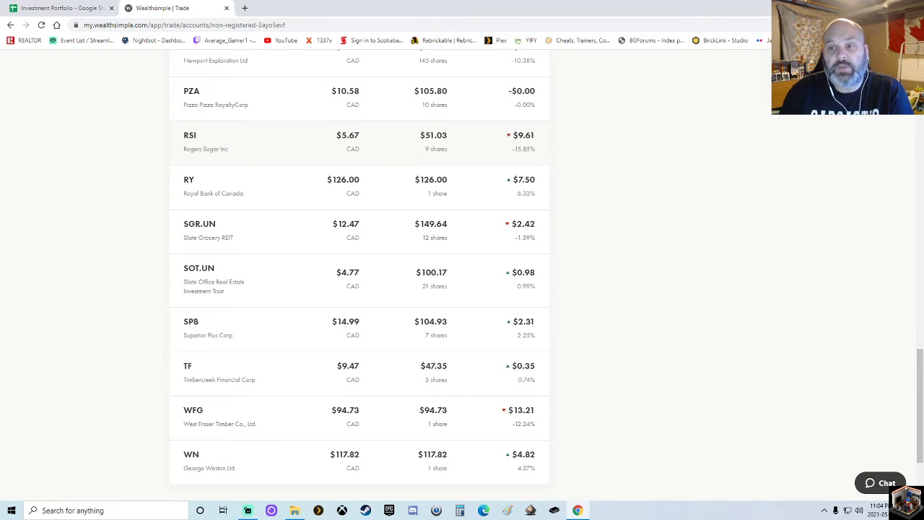
# Step: Return to the Stocks sheet and inspect the cost basis and market value formulas for Rogers Sugar Inc
pyautogui.hotkey('ctrl', '1')
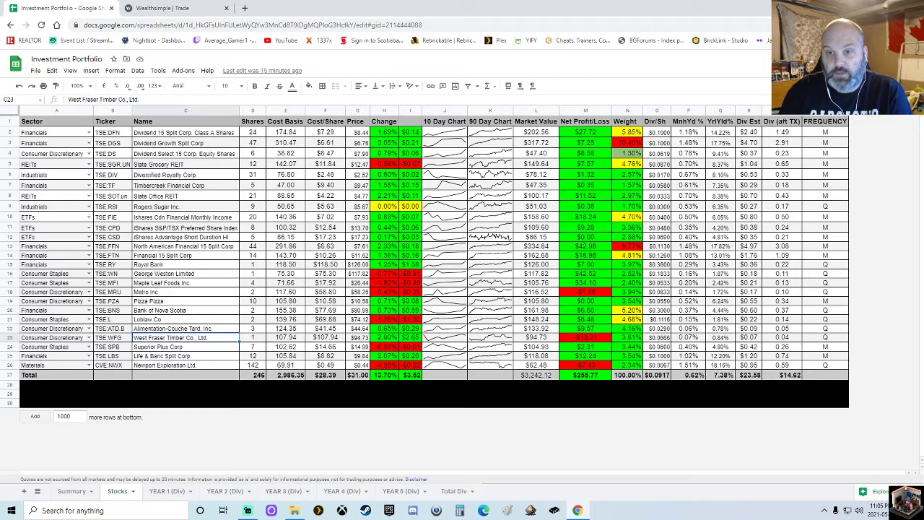
pyautogui.click(285, 206)
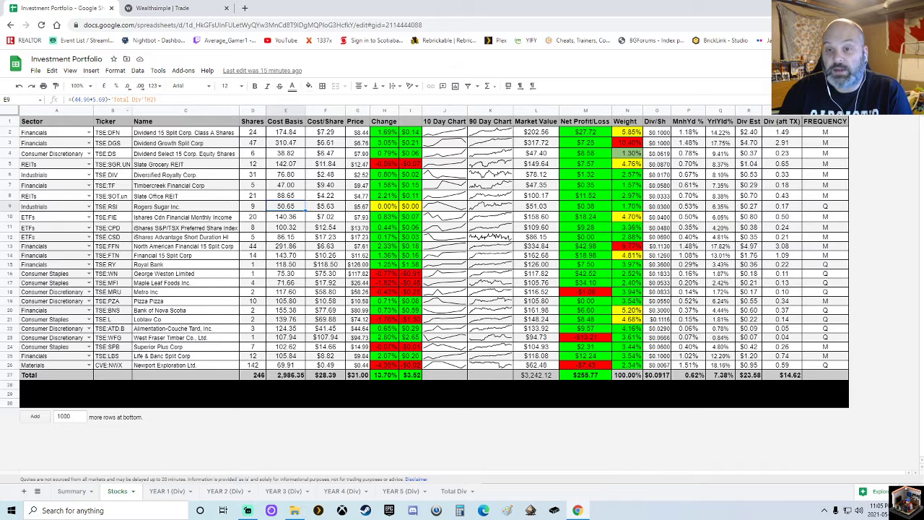
pyautogui.click(536, 206)
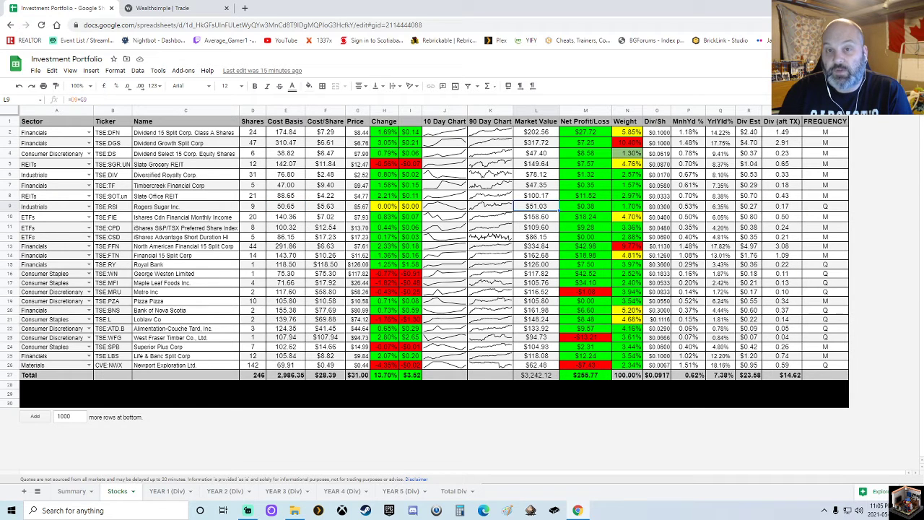
# Step: Compare the Wealthsimple return for RSI with the cost basis, net profit/loss and market value of Rogers Sugar Inc. in the Stocks sheet
pyautogui.hotkey('ctrl', 'Tab')
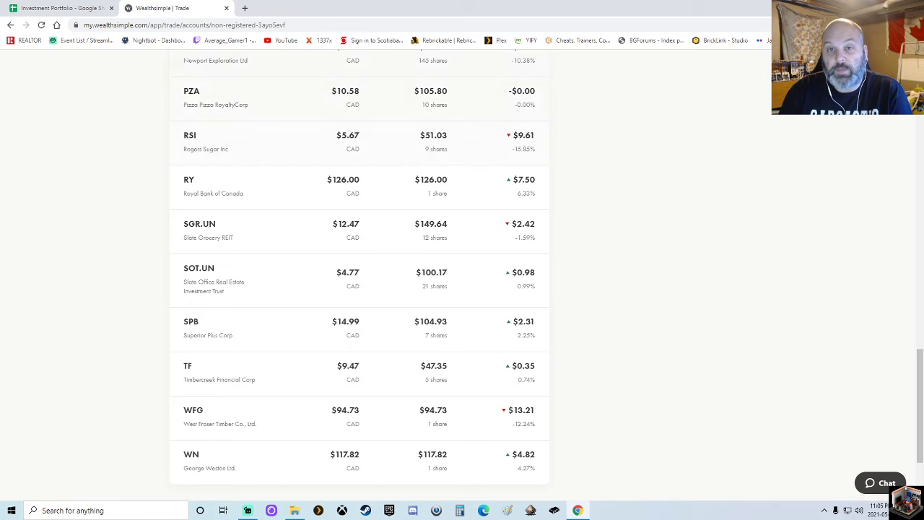
pyautogui.click(68, 8)
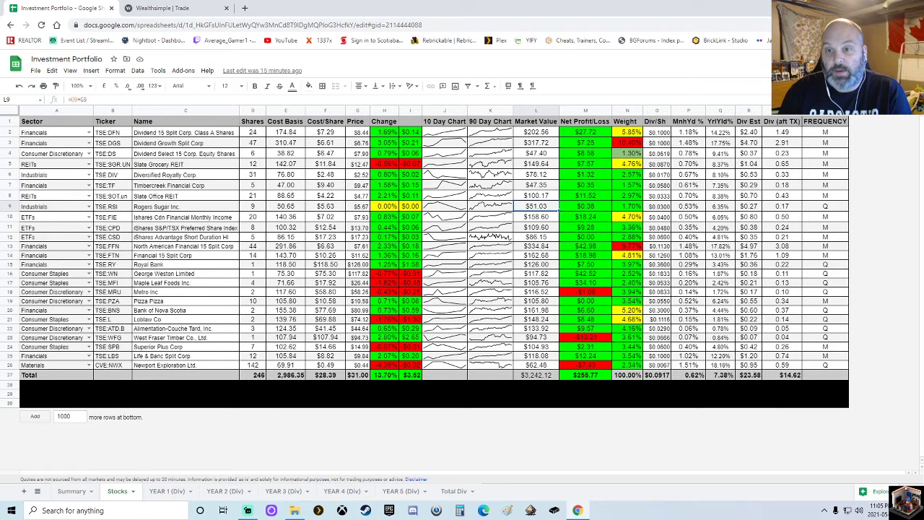
pyautogui.click(286, 206)
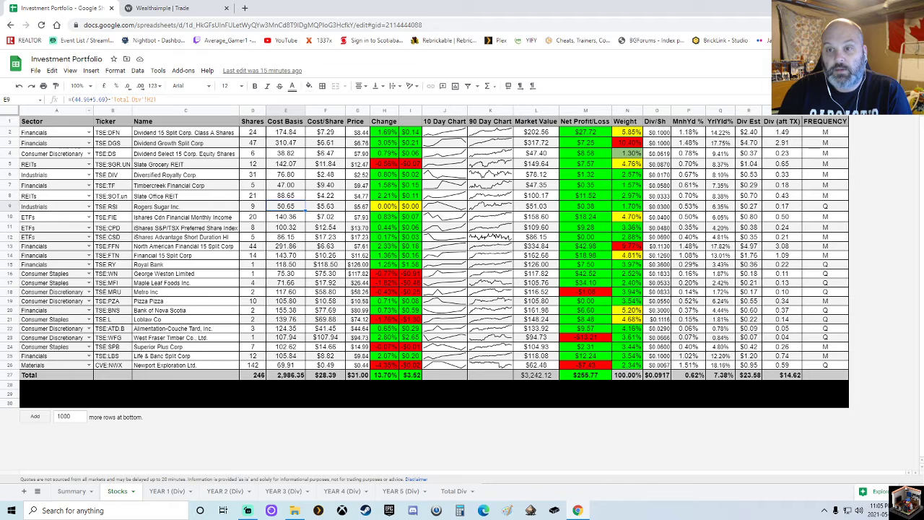
pyautogui.click(585, 207)
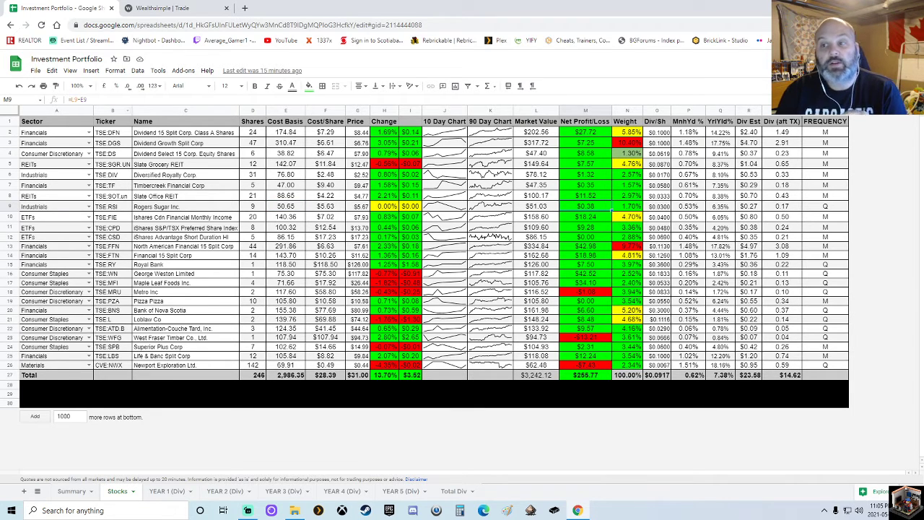
pyautogui.click(555, 209)
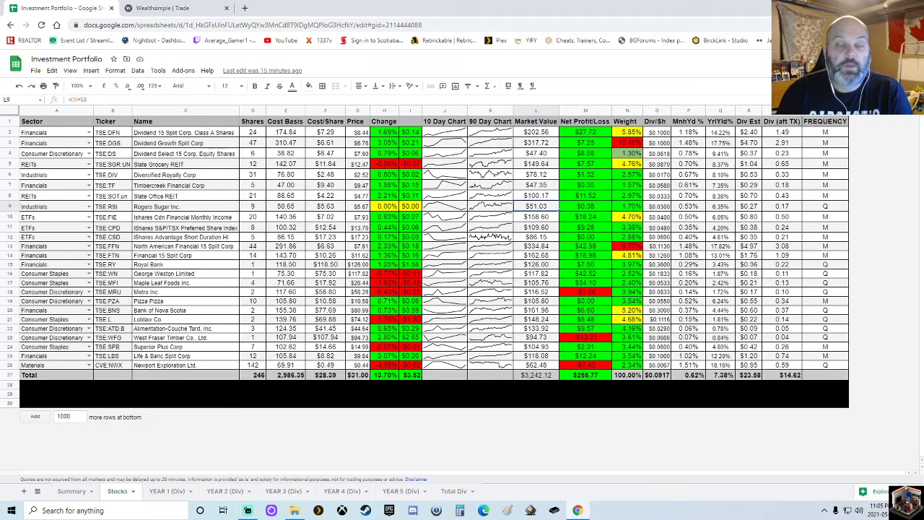
pyautogui.click(209, 8)
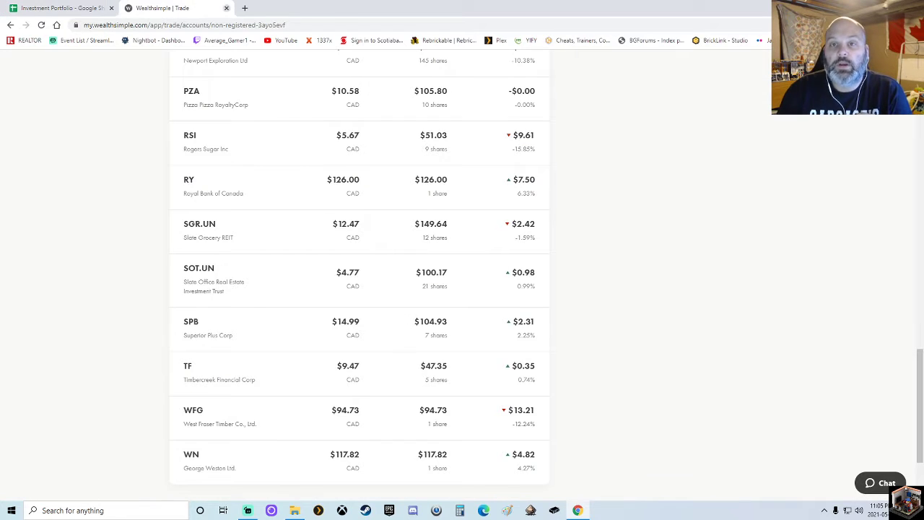
# Step: Return to the Stocks sheet and select the name cell of Dividend Select 15 Corp. Equity Shares
pyautogui.click(61, 8)
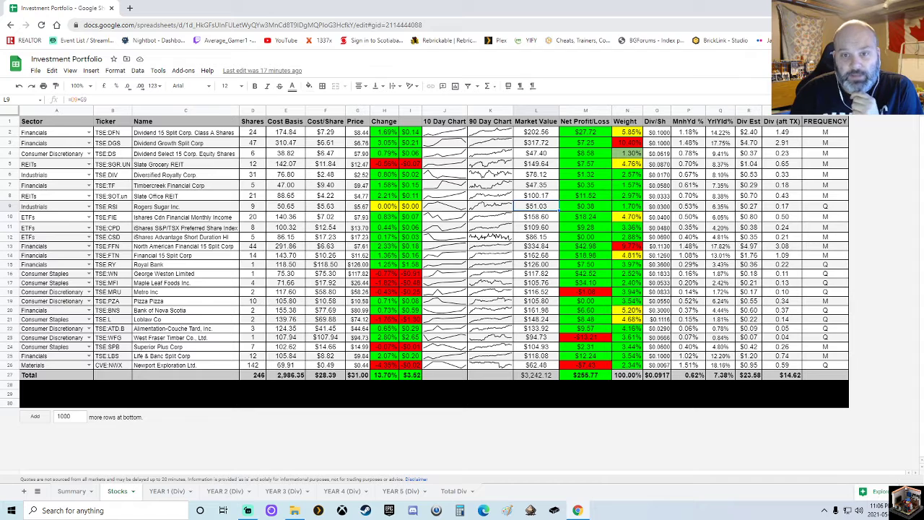
pyautogui.click(186, 154)
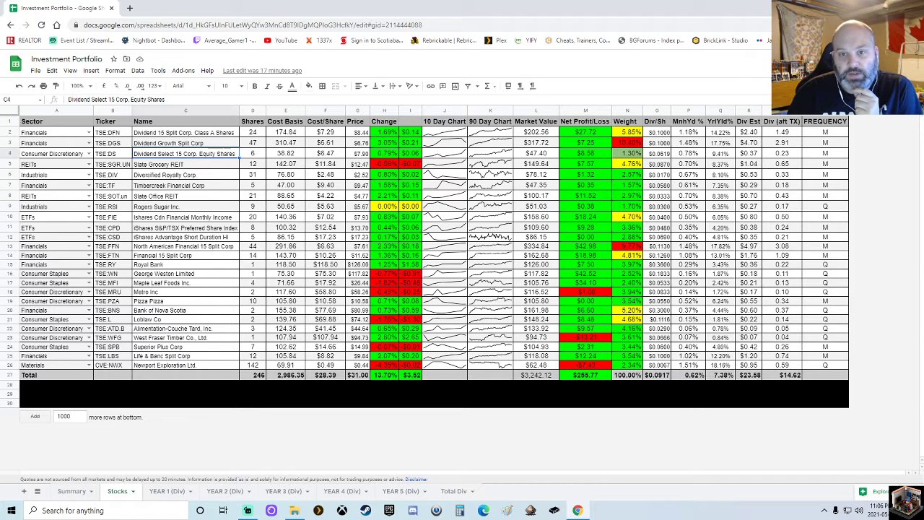